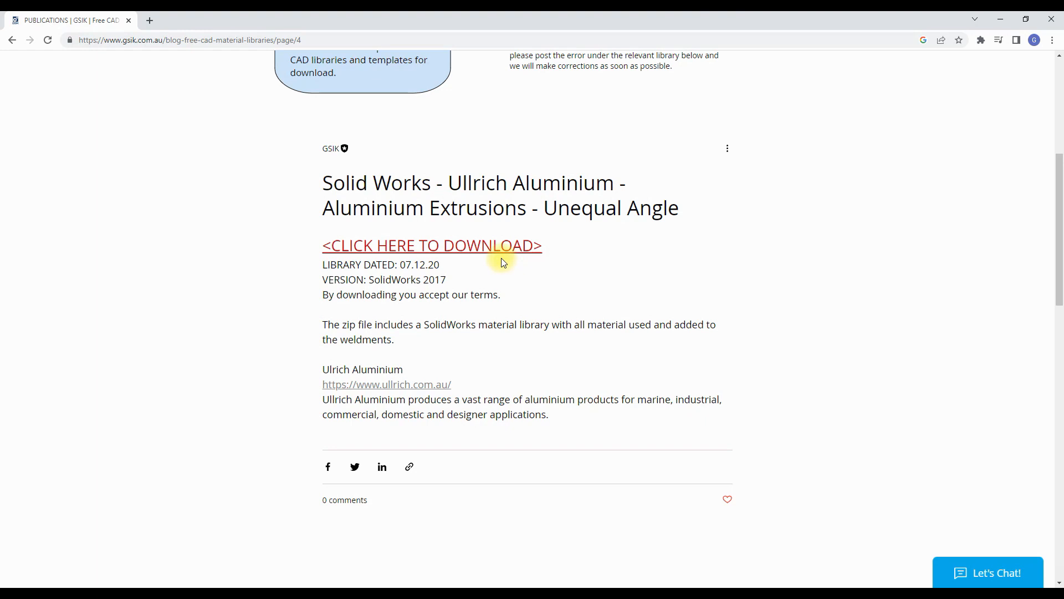
# - Download the Aluminium Unequal Angle zip library, and switch to SOLIDWORKS
pyautogui.click(502, 258)
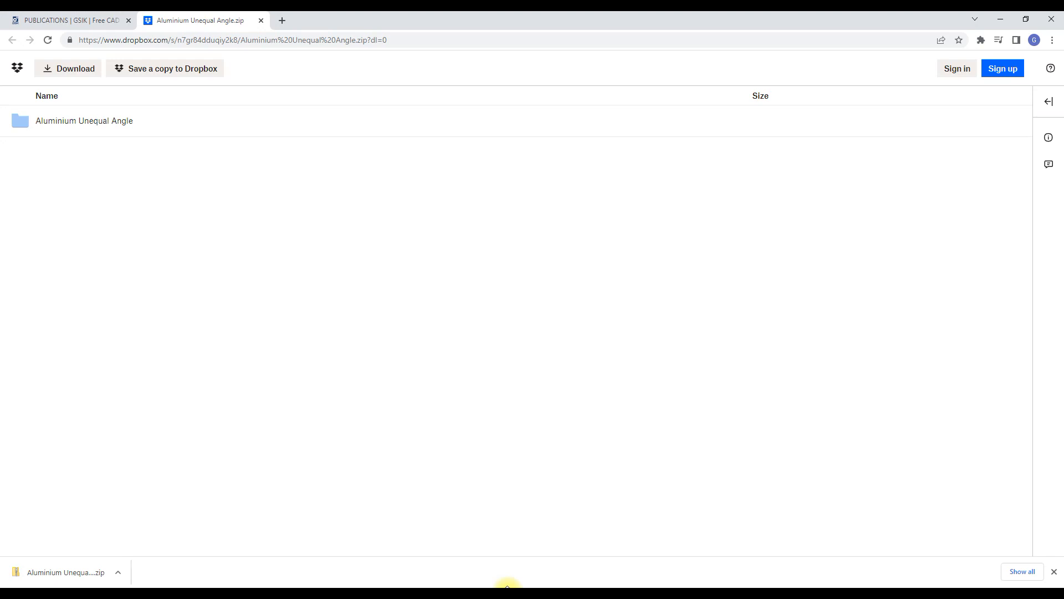
pyautogui.moveTo(506, 586)
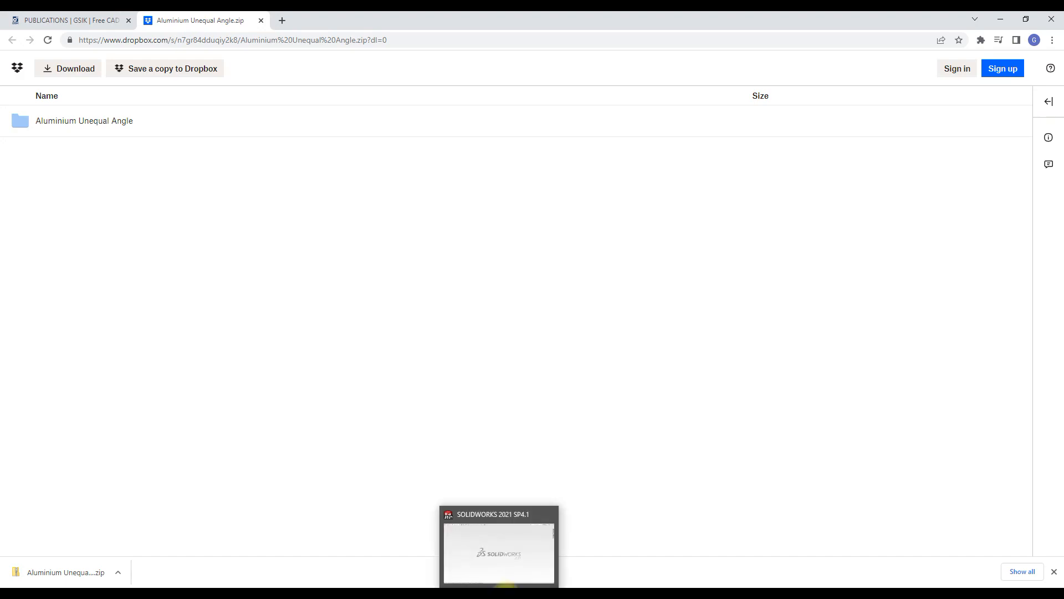
pyautogui.click(506, 582)
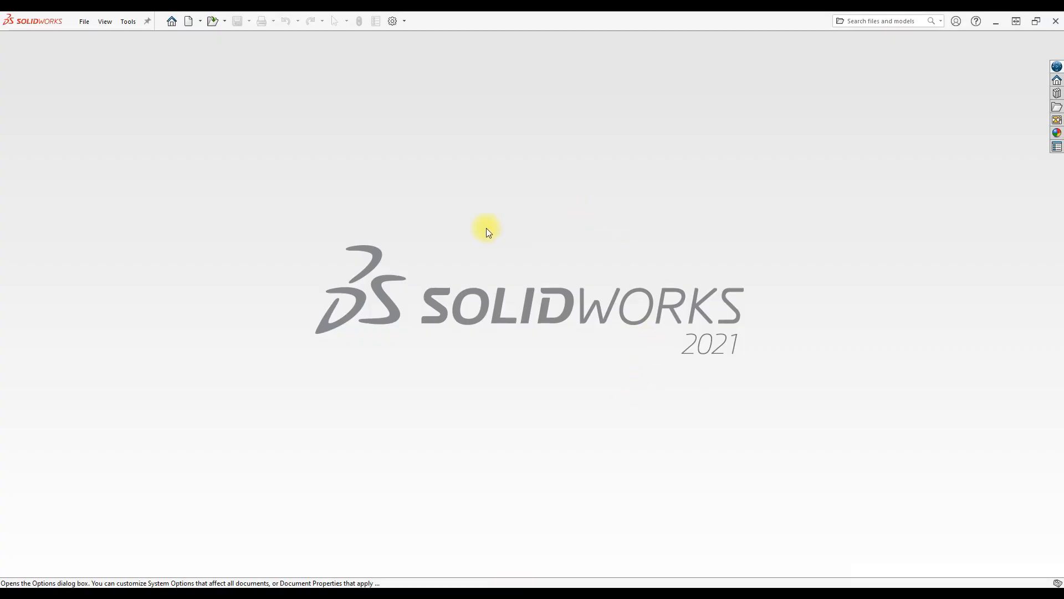
# - Show the folders listed for Weldment Profiles under File Locations in the system options
pyautogui.click(394, 23)
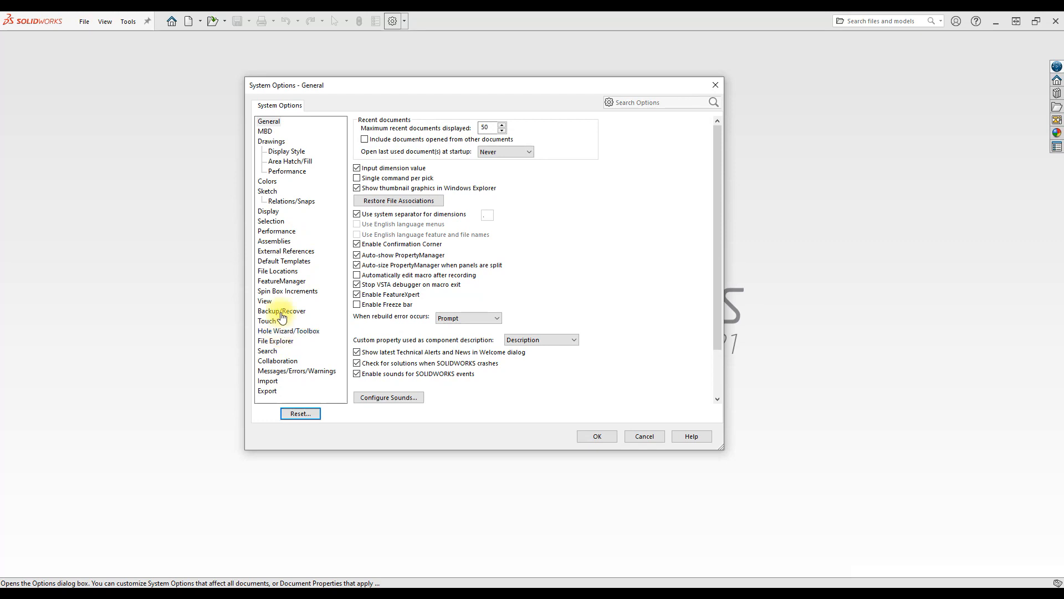
pyautogui.click(278, 271)
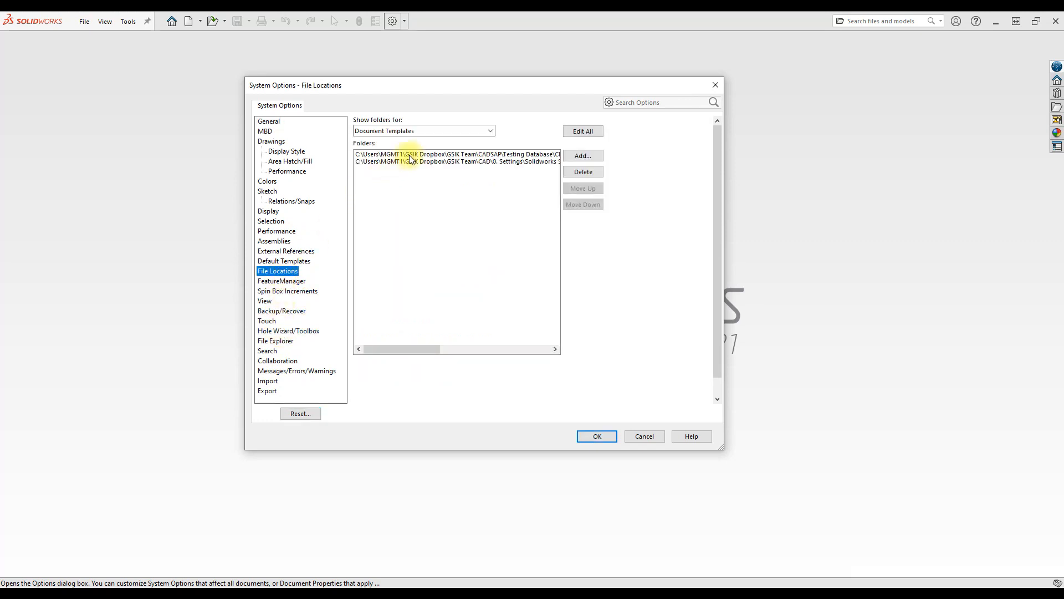
pyautogui.click(490, 131)
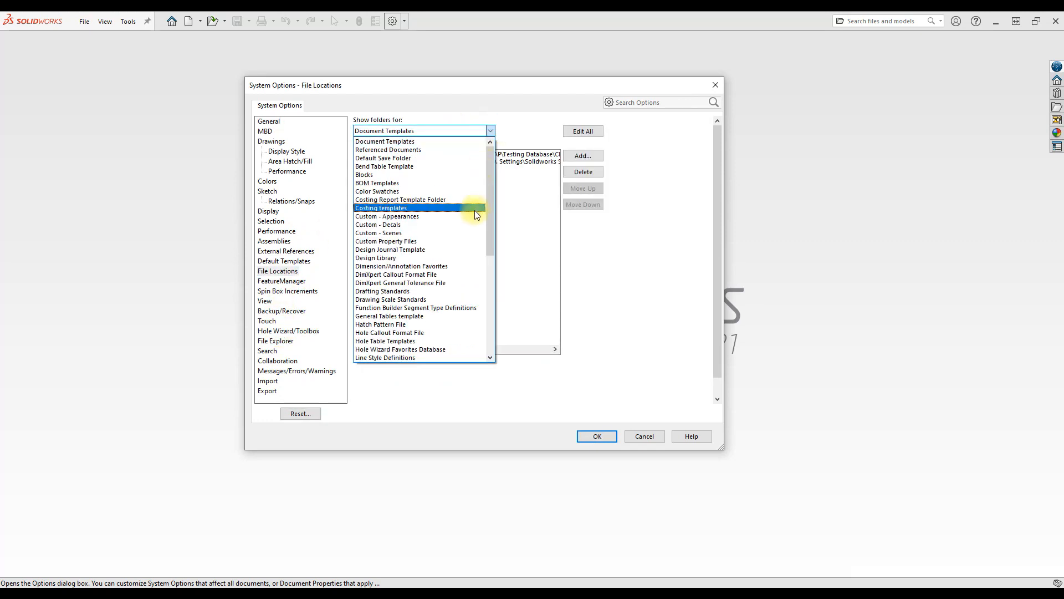
pyautogui.scroll(-1, 443, 278)
pyautogui.scroll(-7, 444, 279)
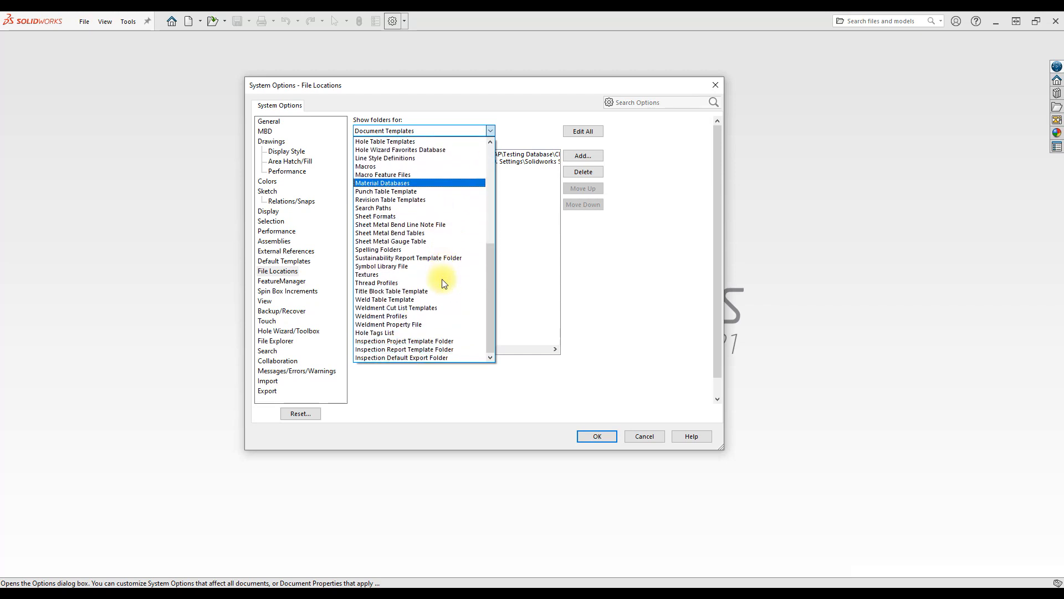
pyautogui.click(417, 315)
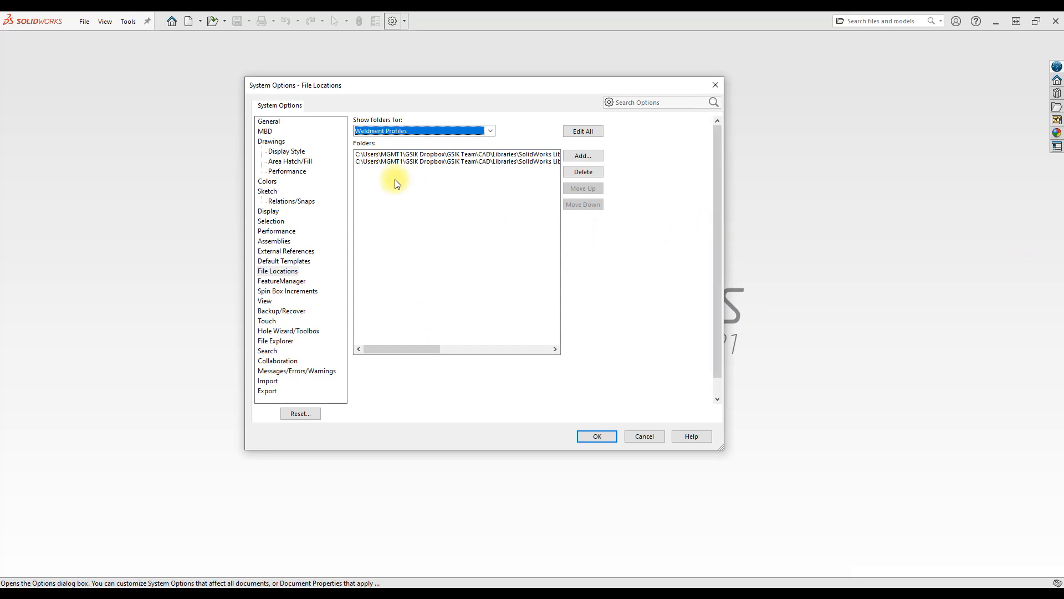
pyautogui.moveTo(427, 349)
pyautogui.mouseDown()
pyautogui.moveTo(491, 350)
pyautogui.moveTo(415, 342)
pyautogui.mouseUp()
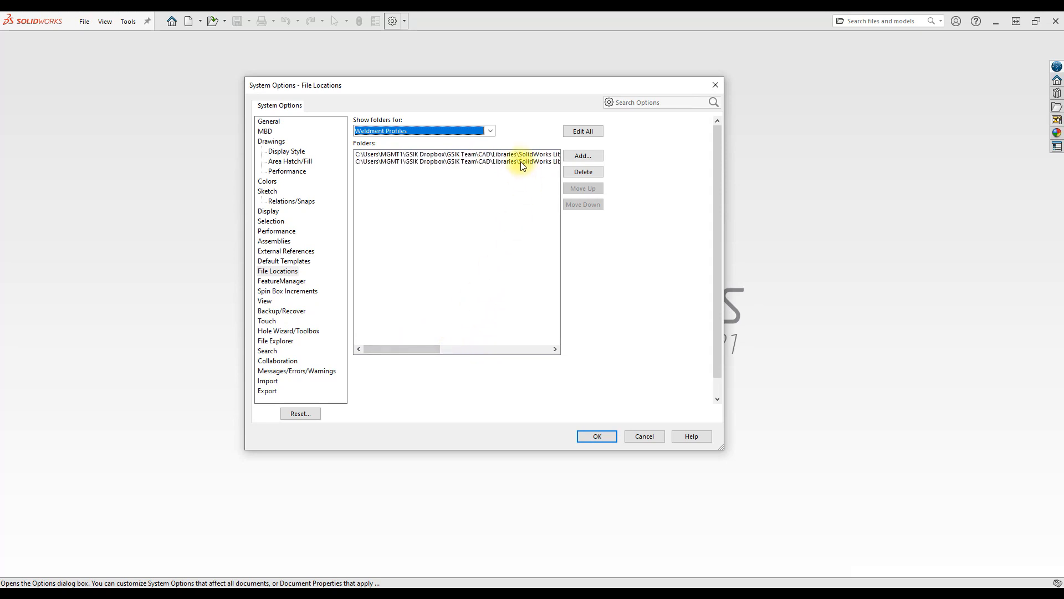
pyautogui.click(581, 156)
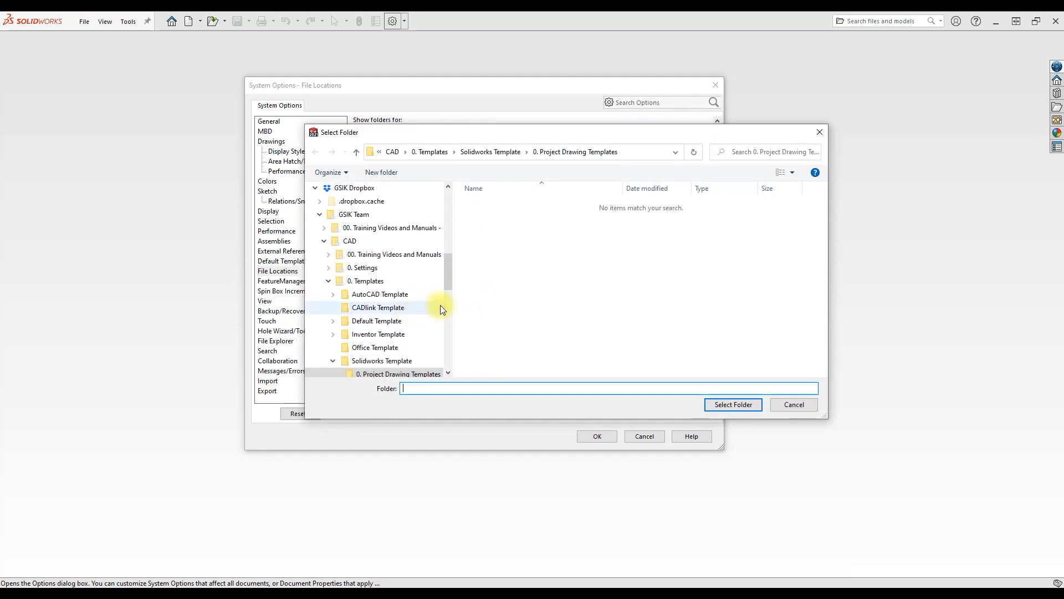
pyautogui.click(404, 334)
pyautogui.click(778, 403)
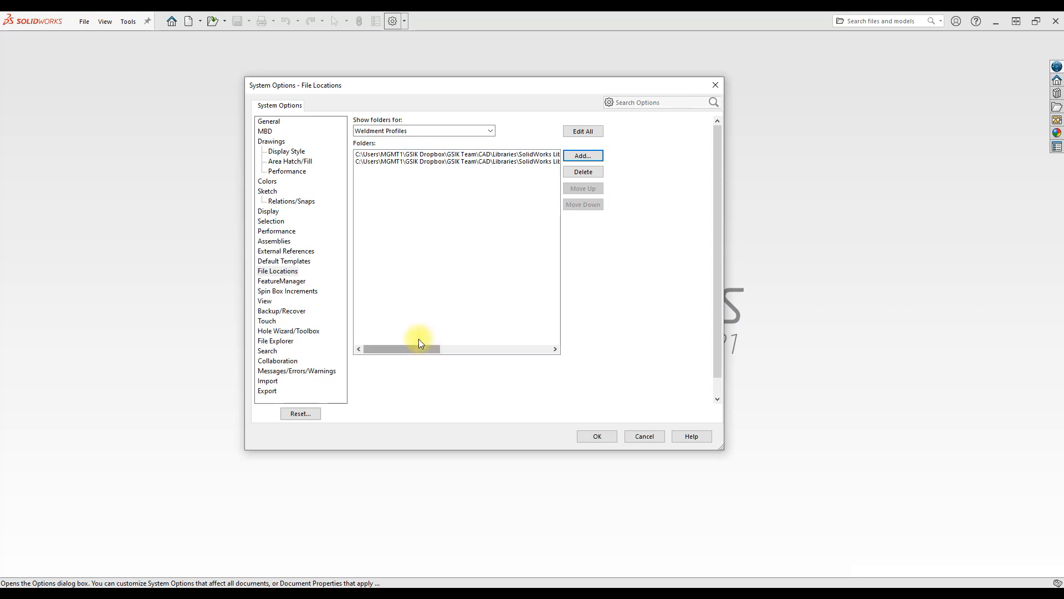
# - Read the full weldment profile folder paths and open the Ulrich folder inside 4. Weldment Vendors & Manufacturers in File Explorer
pyautogui.moveTo(409, 347); pyautogui.dragTo(464, 351)
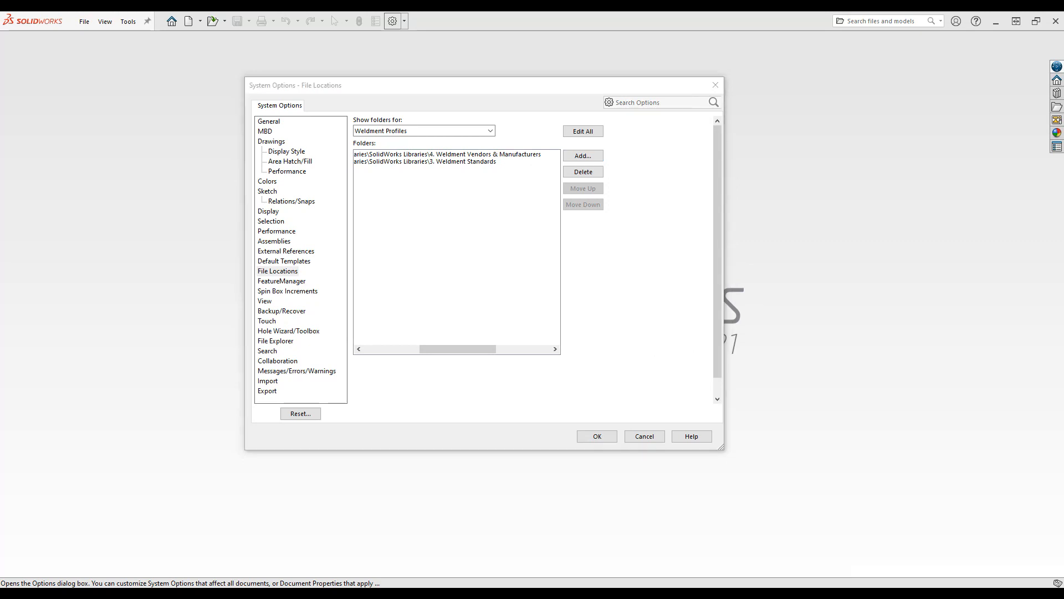
pyautogui.moveTo(1063, 177); pyautogui.dragTo(334, 12)
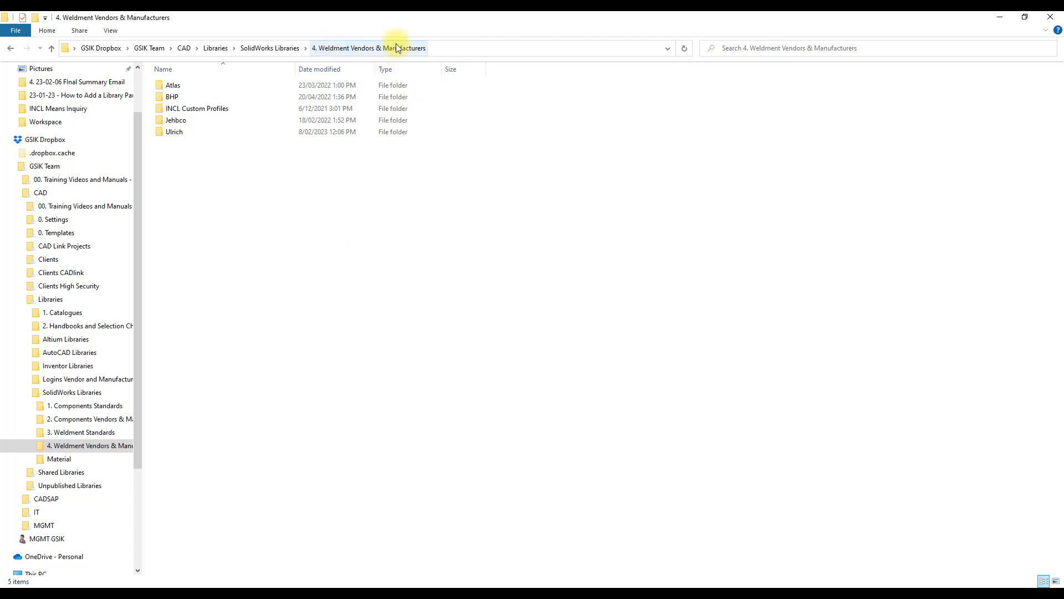
pyautogui.click(281, 48)
pyautogui.click(257, 108)
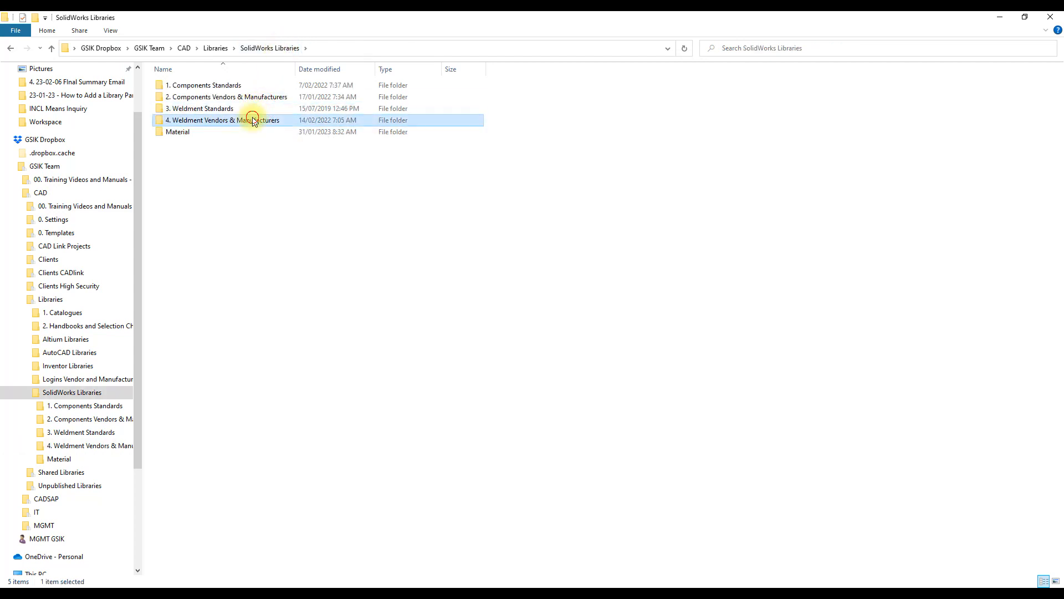
pyautogui.doubleClick(253, 120)
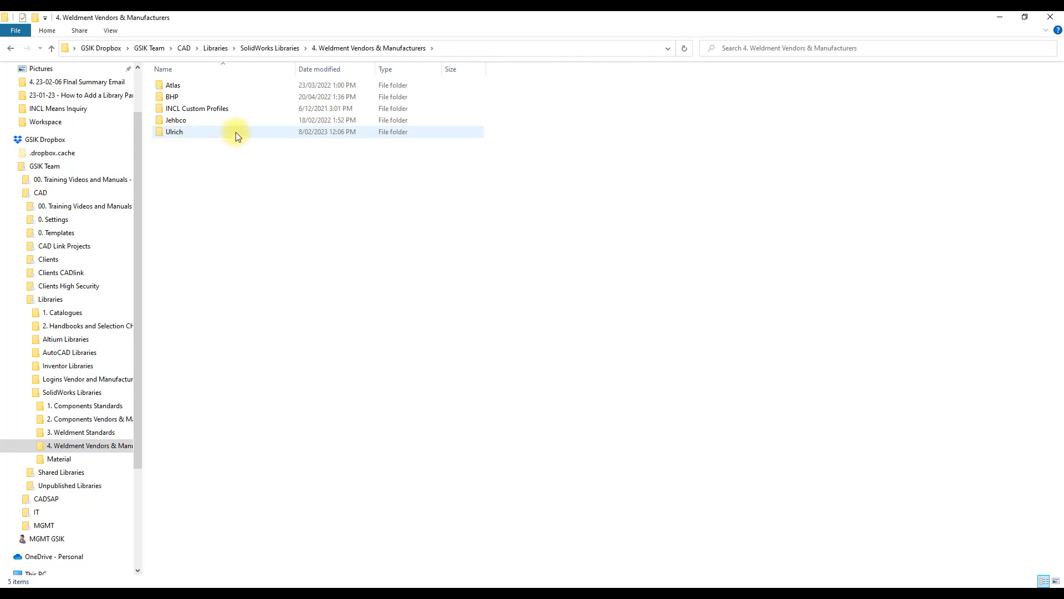
pyautogui.doubleClick(198, 136)
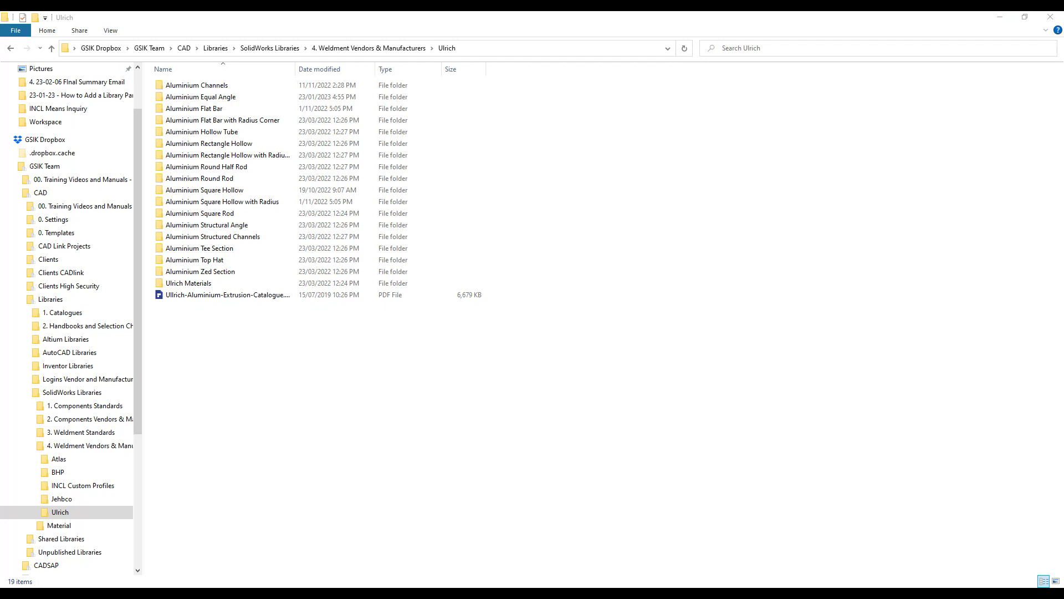
# - Paste the copied Aluminium Unequal Angle folder into the Ulrich library folder and select it
pyautogui.click(223, 399)
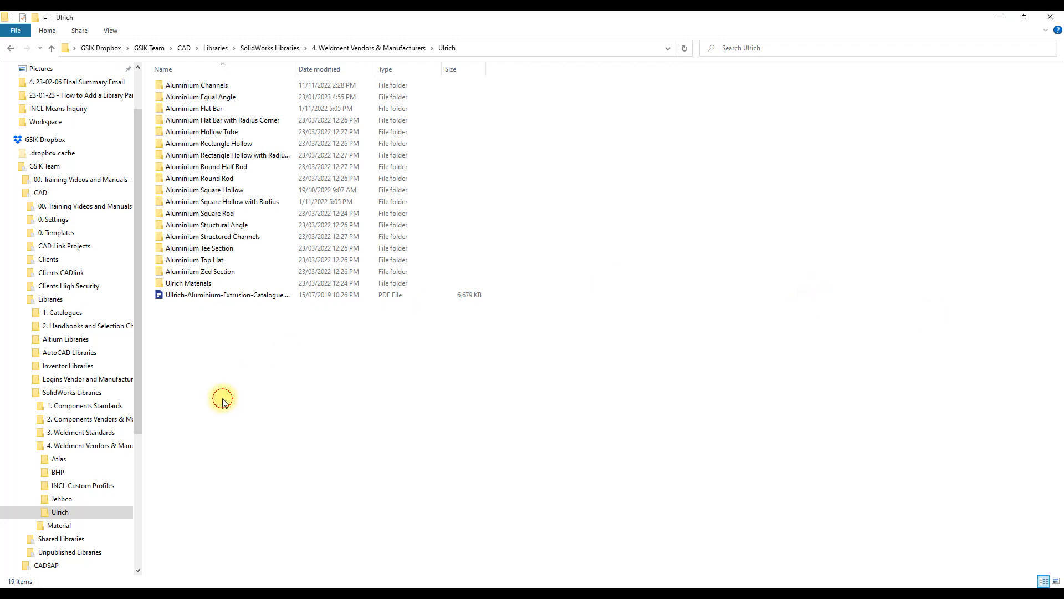
pyautogui.hotkey('ctrl', 'v')
pyautogui.click(317, 418)
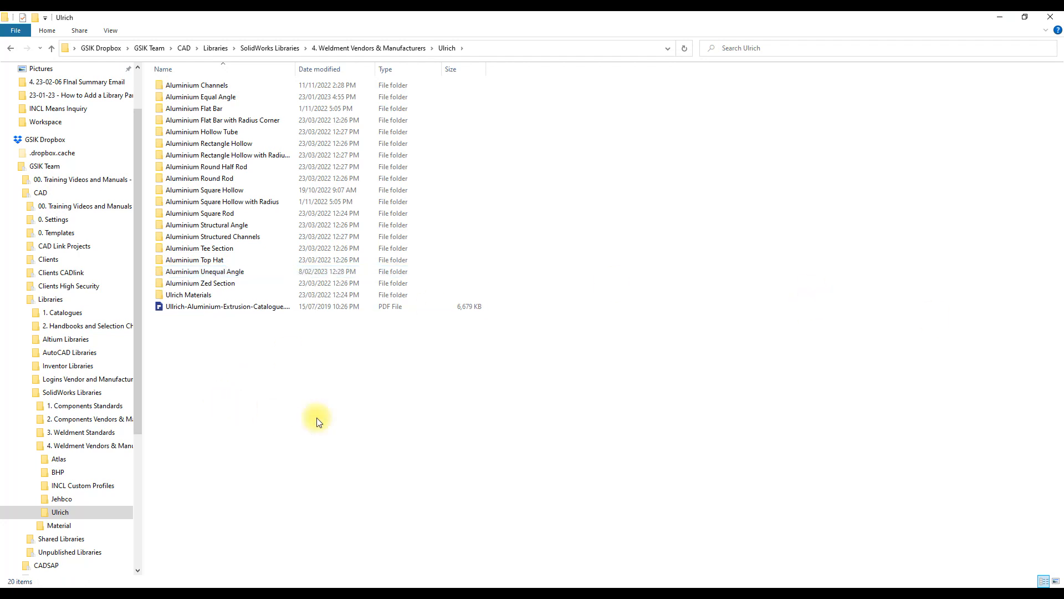
pyautogui.click(236, 273)
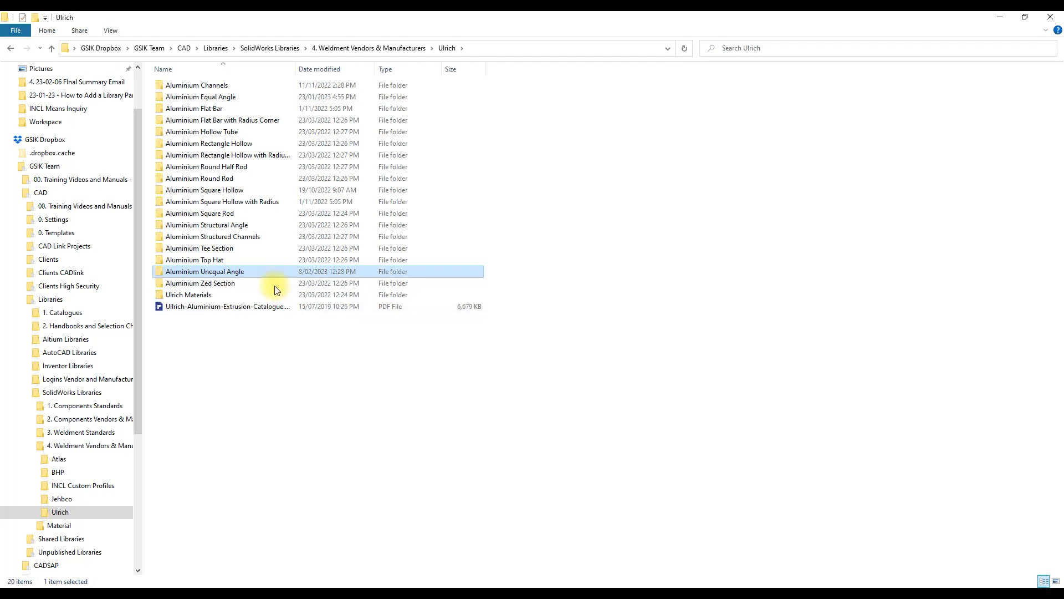
# - Switch to SOLIDWORKS and create a new part from the 1. GSIK Part Template
pyautogui.click(604, 592)
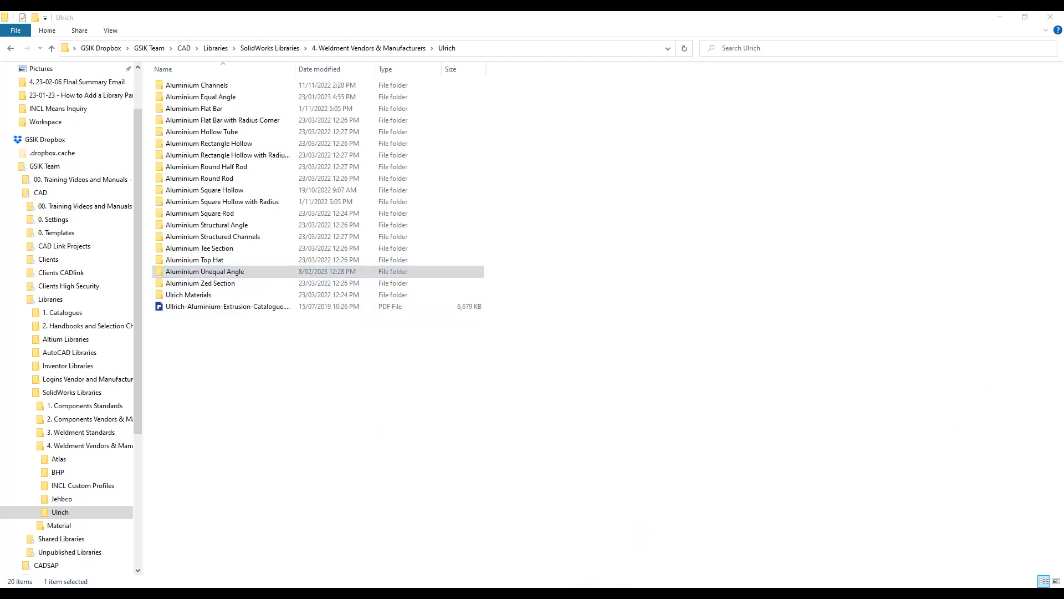
pyautogui.click(608, 428)
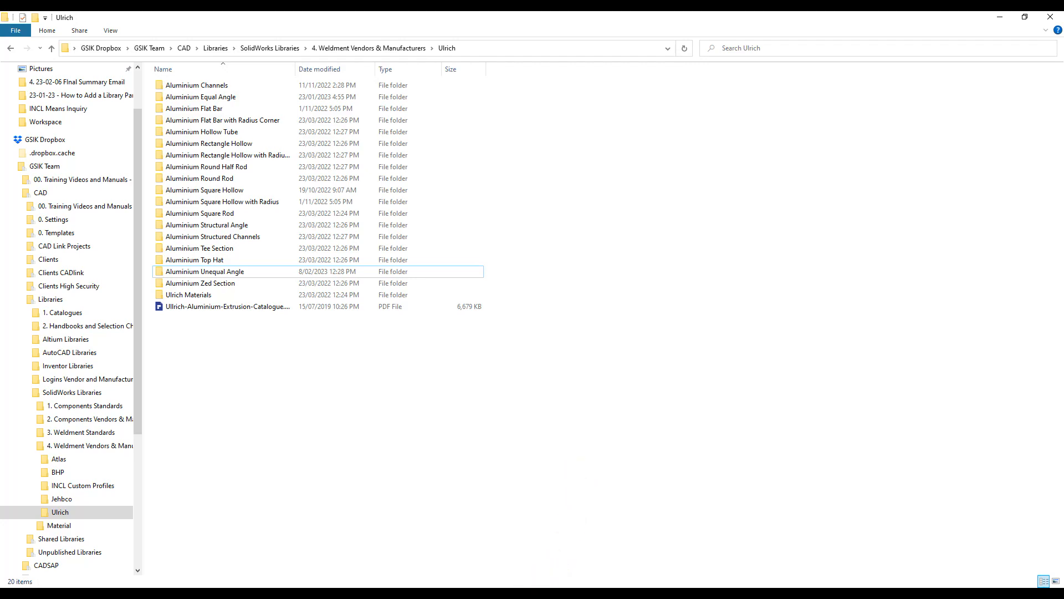
pyautogui.click(494, 588)
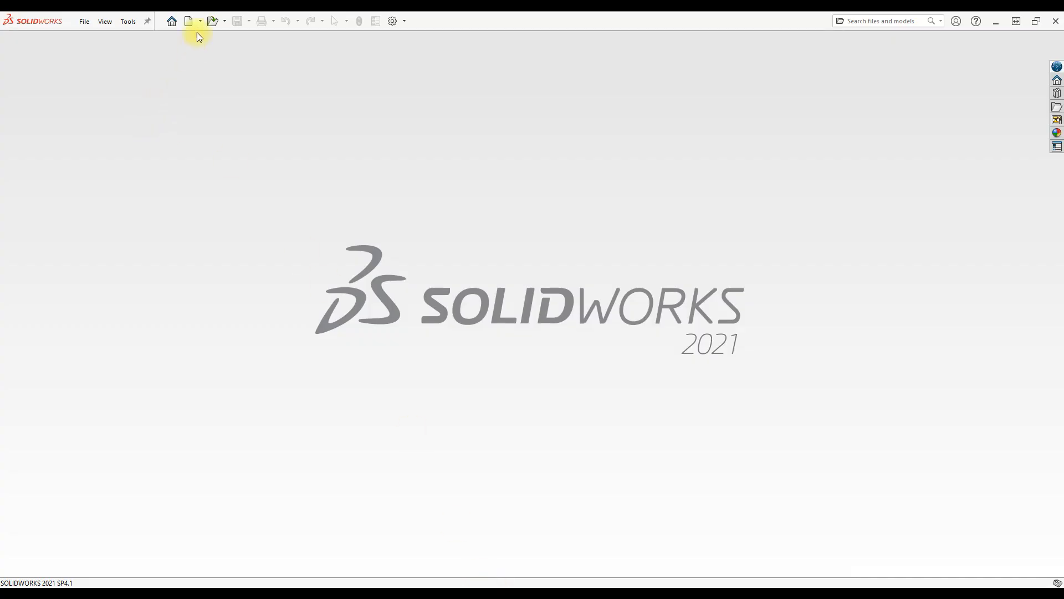
pyautogui.click(192, 22)
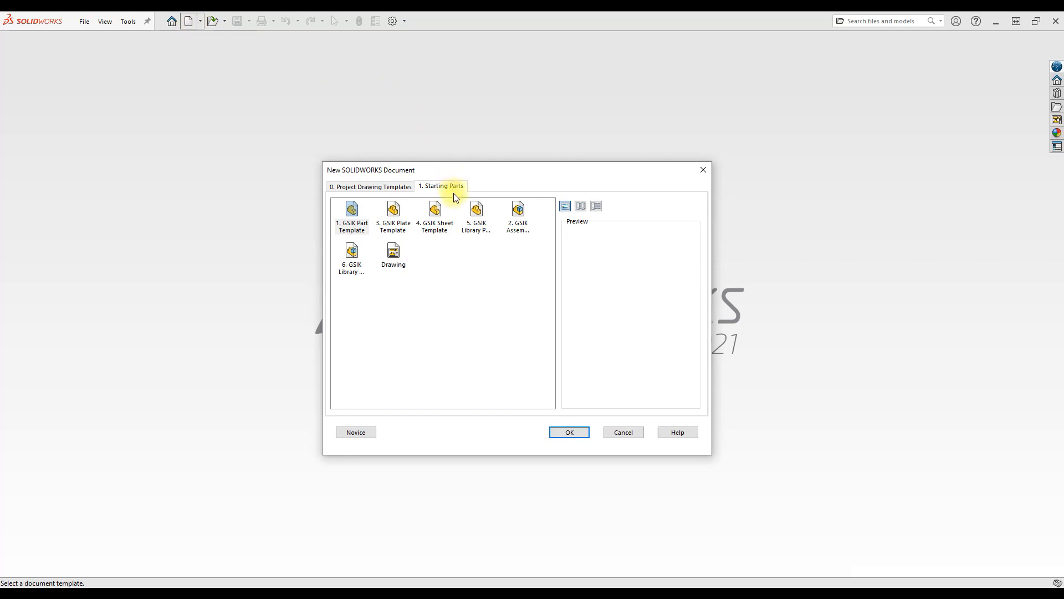
pyautogui.click(352, 211)
pyautogui.click(570, 431)
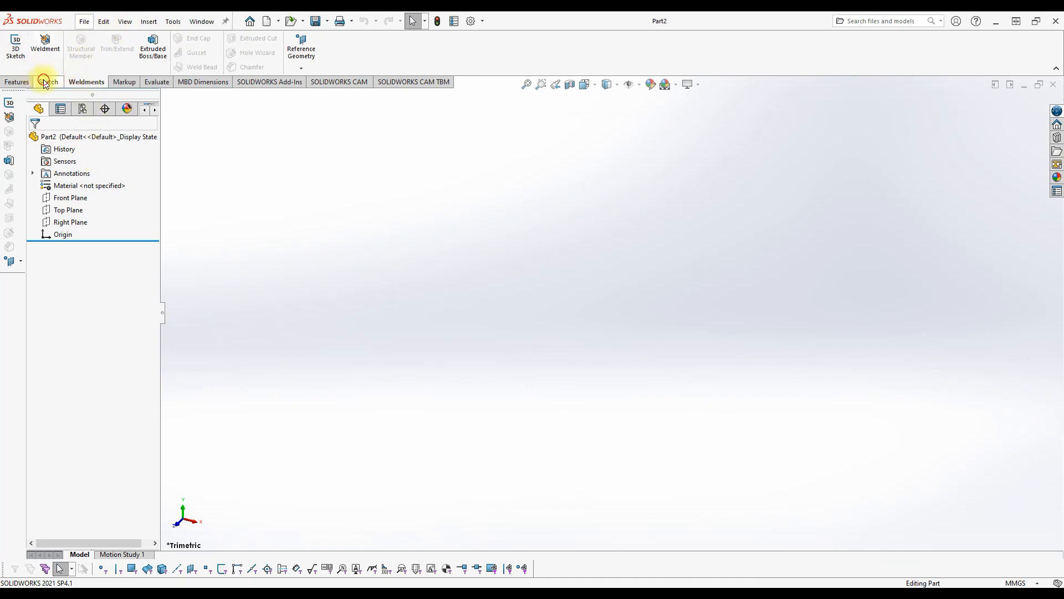
# - Sketch a horizontal line about 54 mm long from the origin on the Front Plane and exit the sketch
pyautogui.click(47, 84)
pyautogui.click(73, 38)
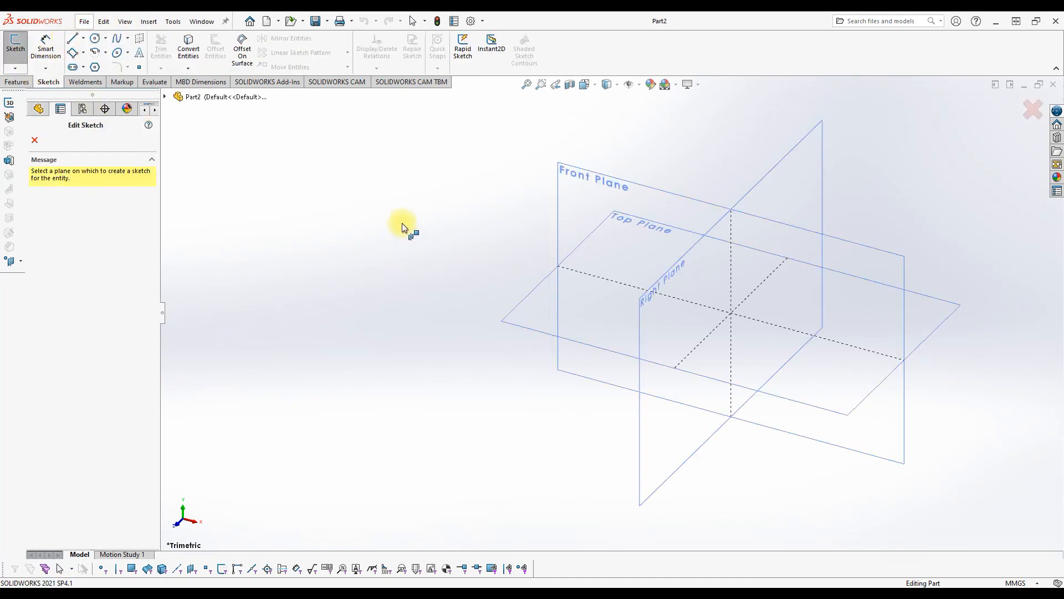
pyautogui.click(604, 203)
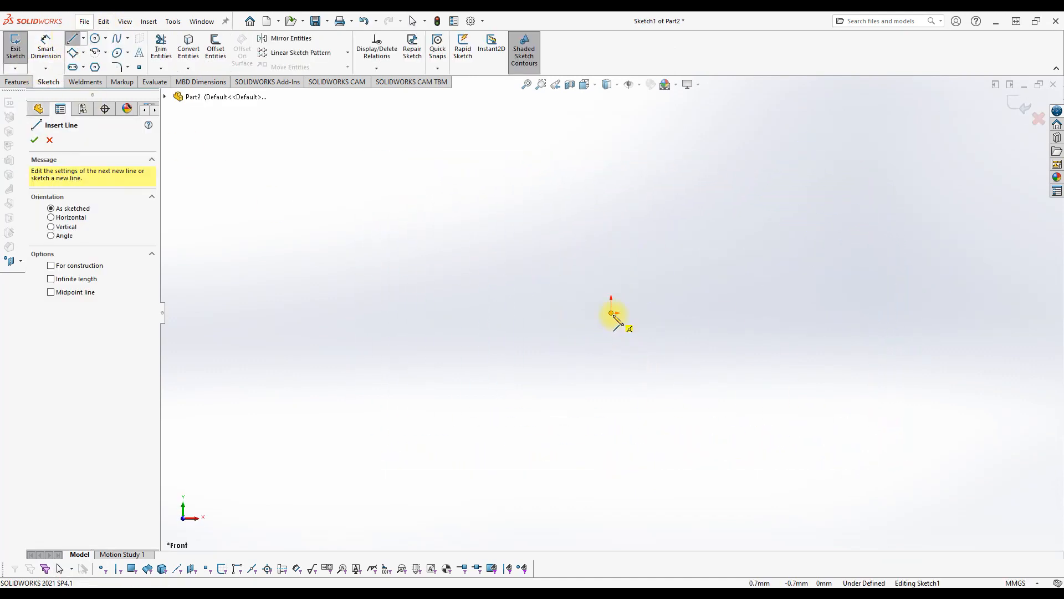
pyautogui.click(611, 313)
pyautogui.click(769, 313)
pyautogui.rightClick(859, 212)
pyautogui.press('Escape')
pyautogui.press('Escape')
pyautogui.click(1018, 106)
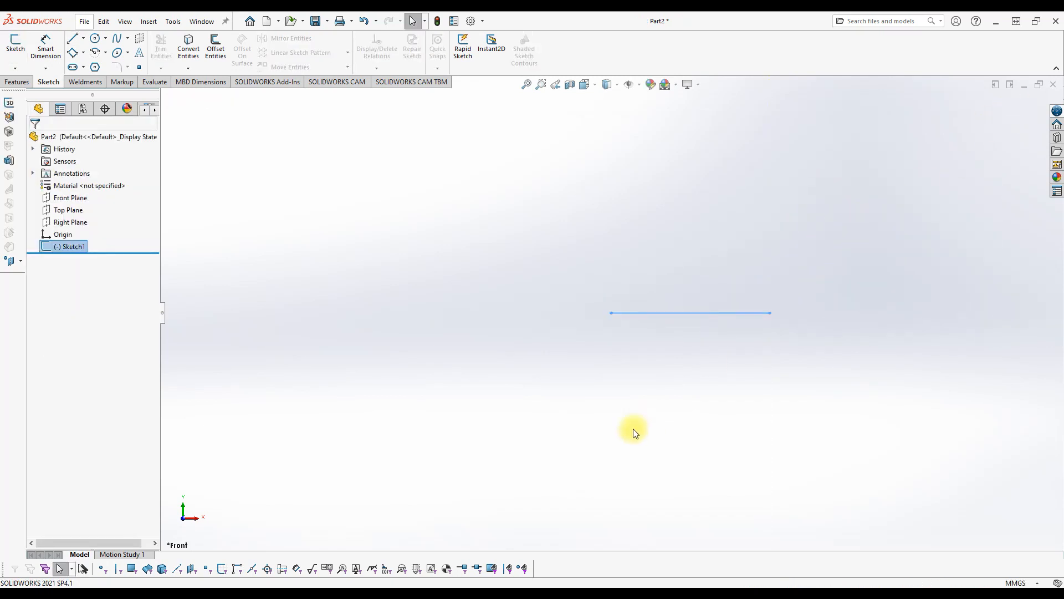
# - Create a structural member along the sketched line using standard Ulrich, type Aluminium Unequal Angle and size 40x25x1.6
pyautogui.click(86, 82)
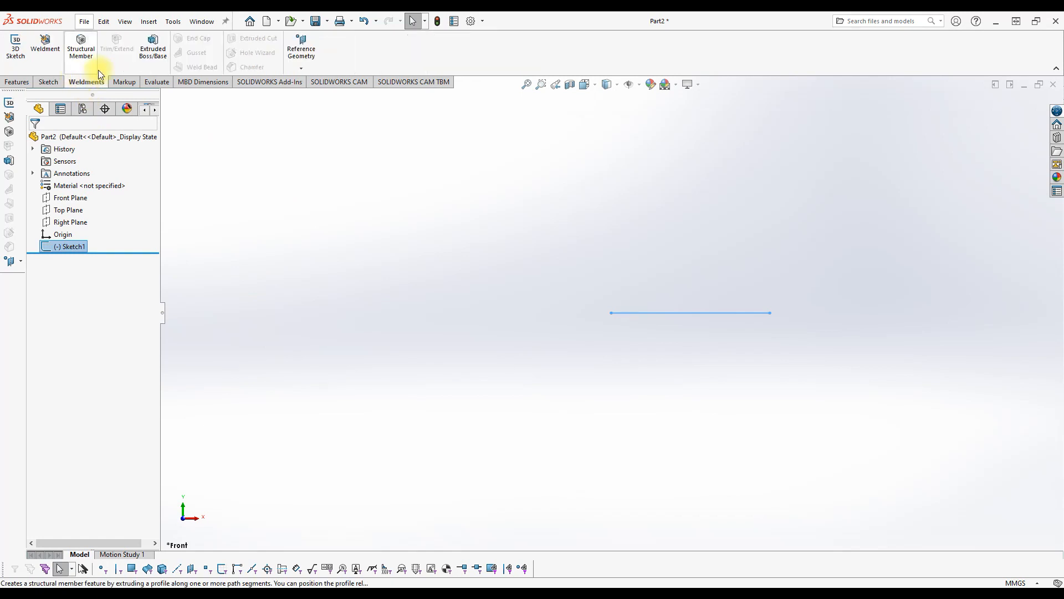
pyautogui.click(77, 51)
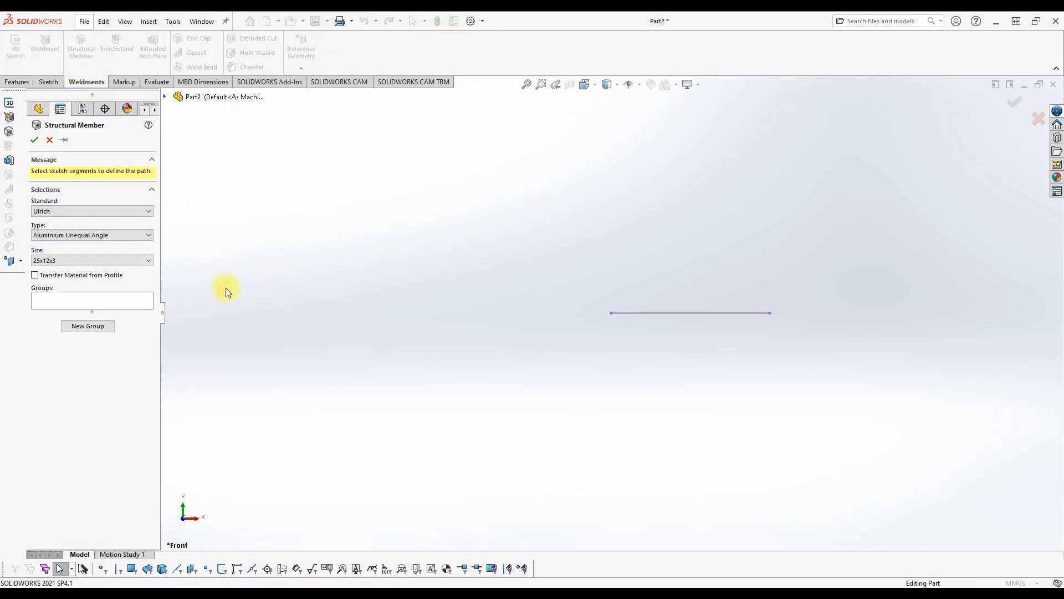
pyautogui.click(634, 313)
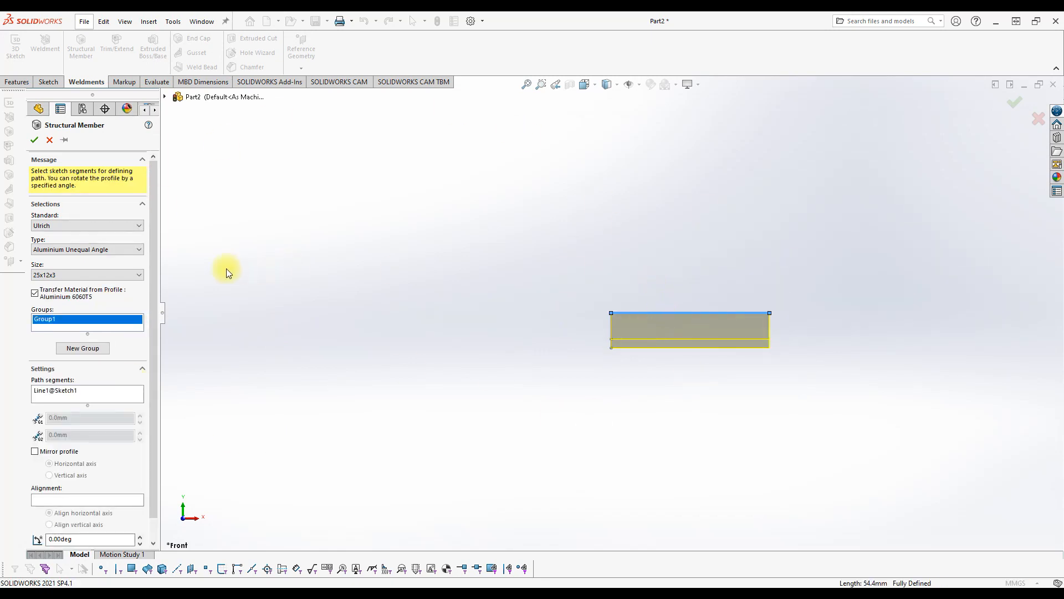
pyautogui.click(107, 225)
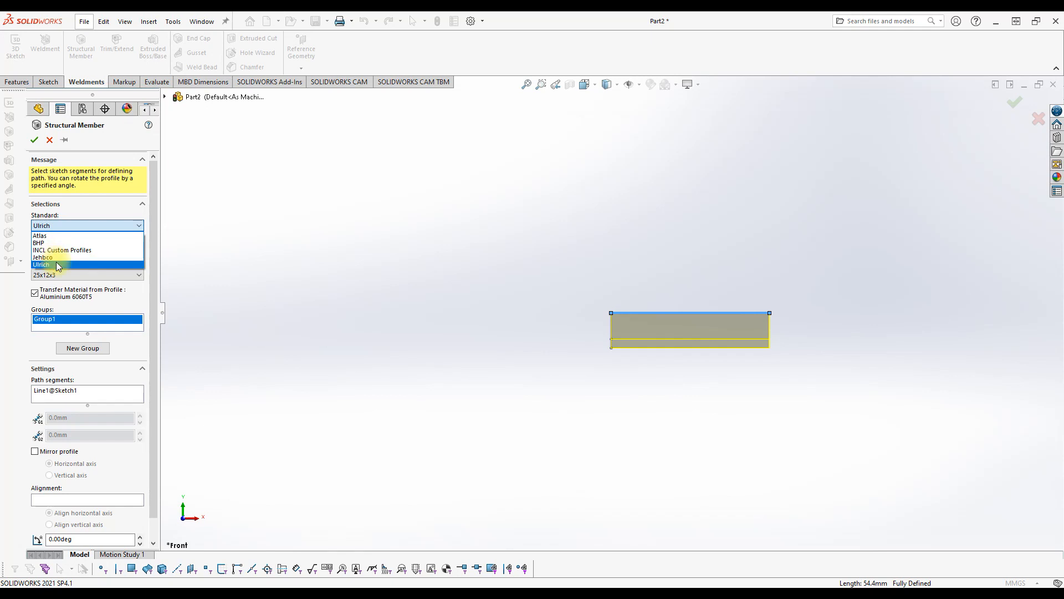
pyautogui.click(56, 264)
pyautogui.click(64, 249)
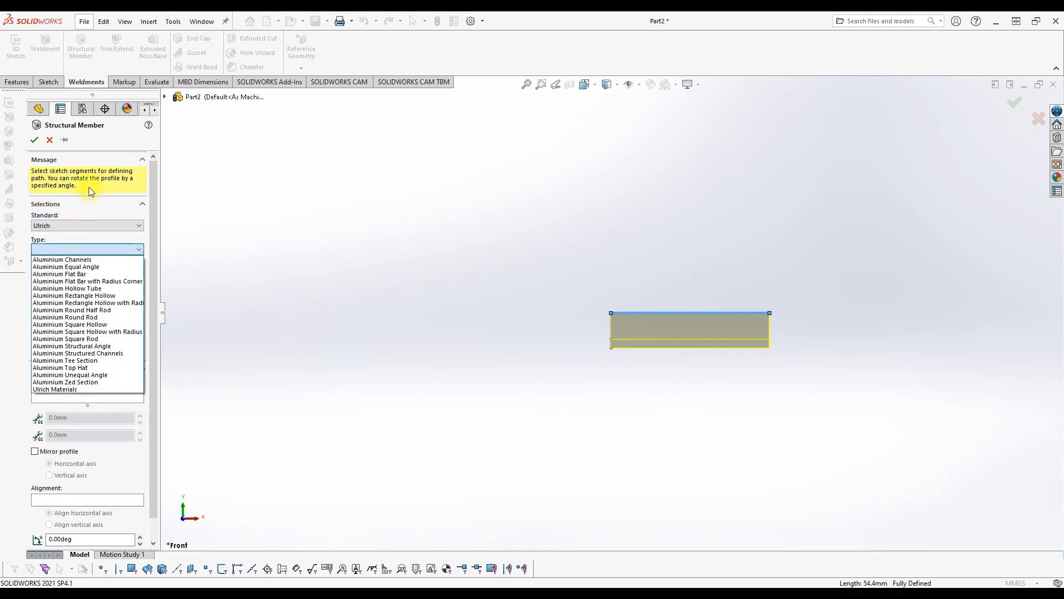
pyautogui.click(92, 377)
pyautogui.click(105, 274)
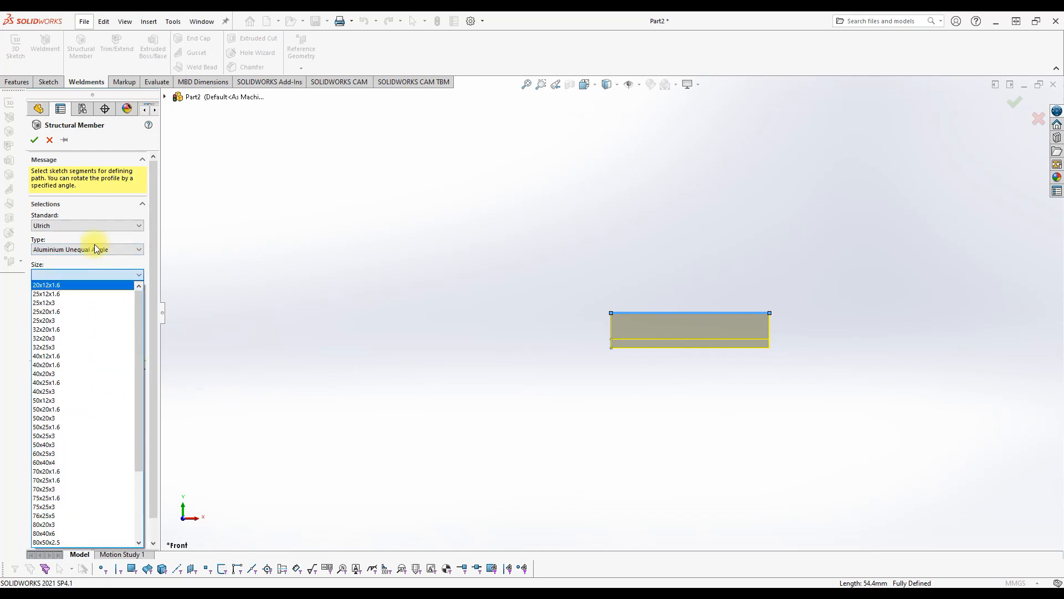
pyautogui.scroll(-4, 85, 364)
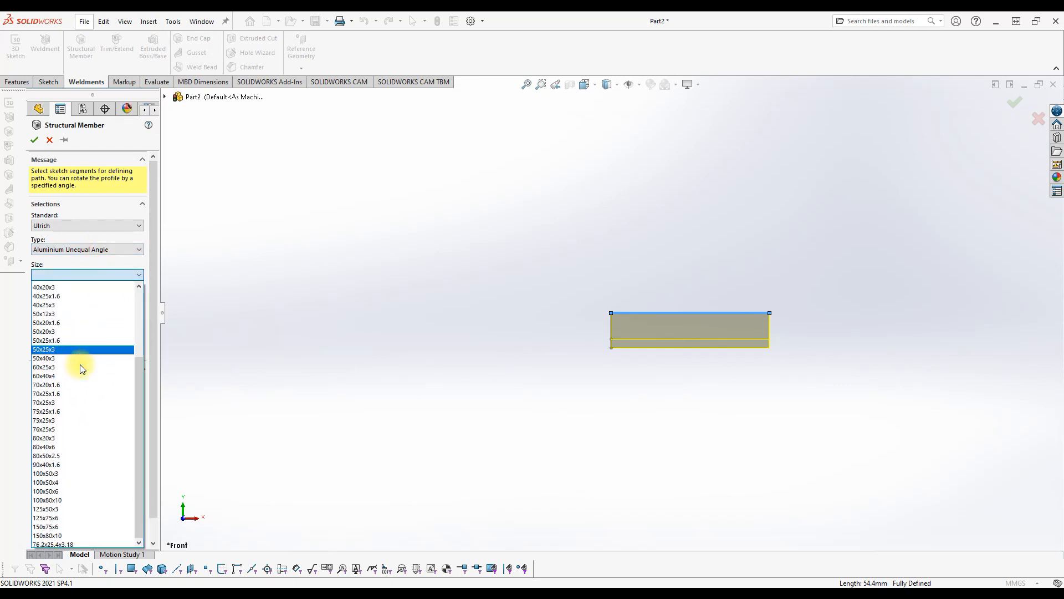
pyautogui.scroll(4, 84, 477)
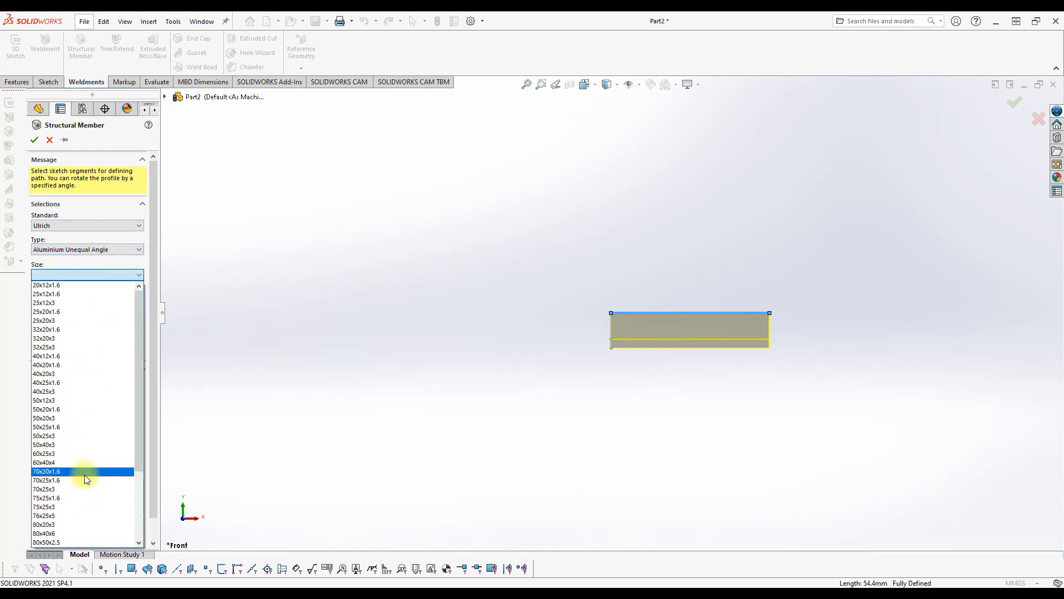
pyautogui.click(88, 382)
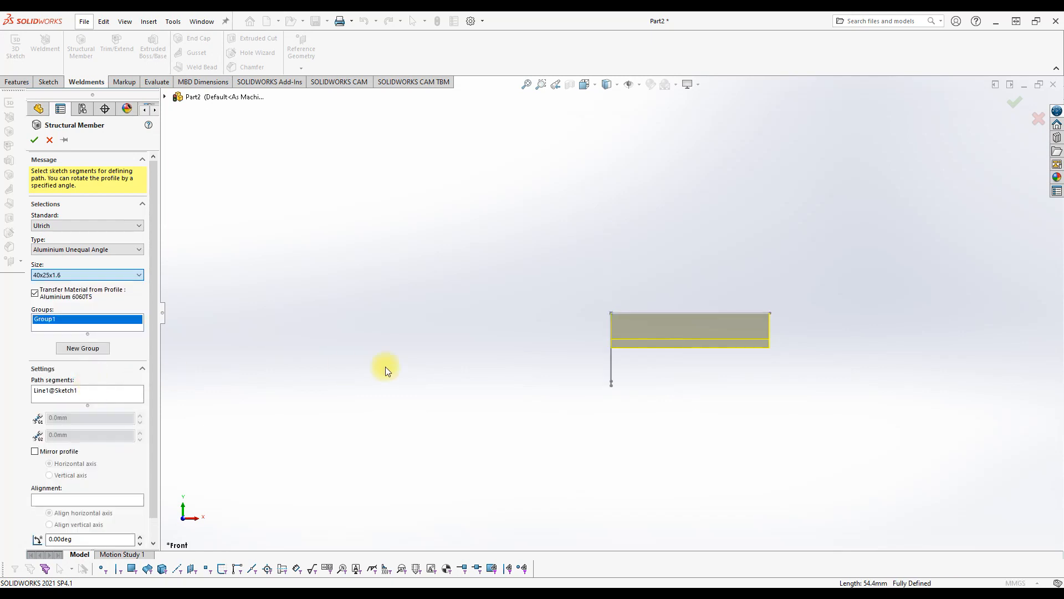
pyautogui.moveTo(380, 352); pyautogui.dragTo(454, 353, button='middle')
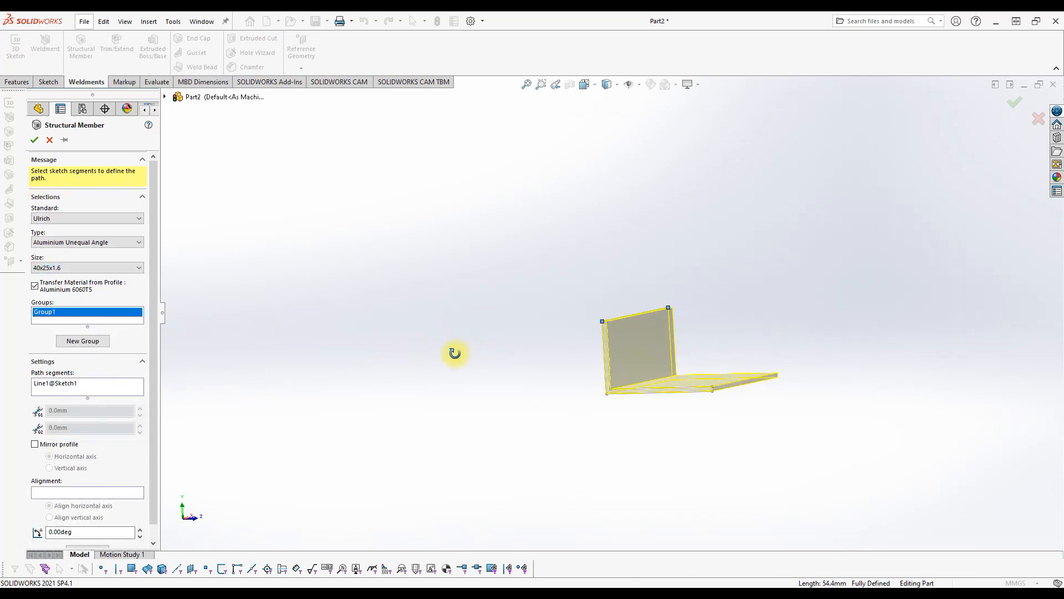
pyautogui.click(34, 140)
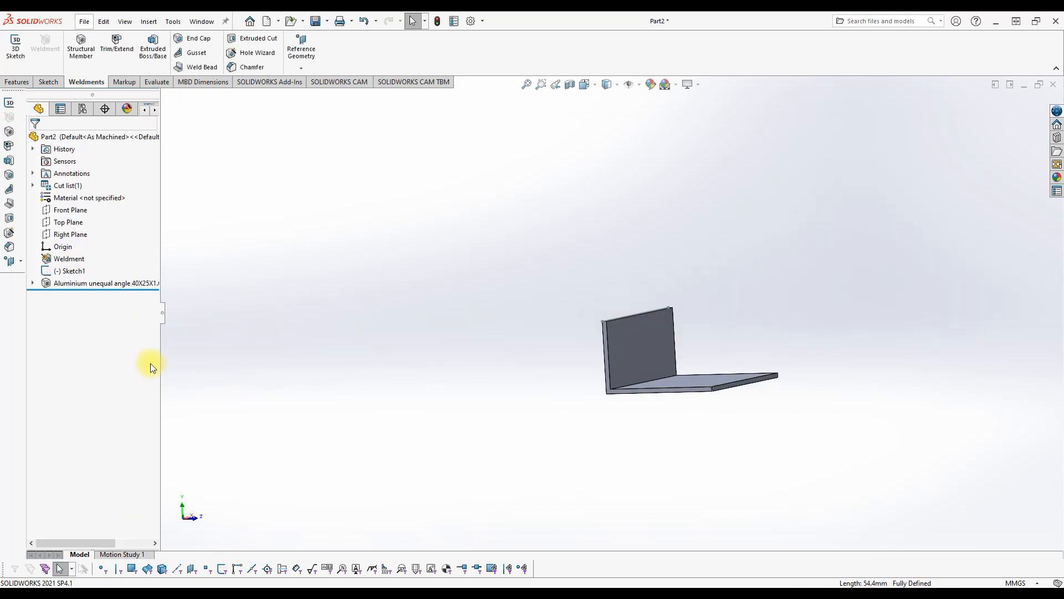